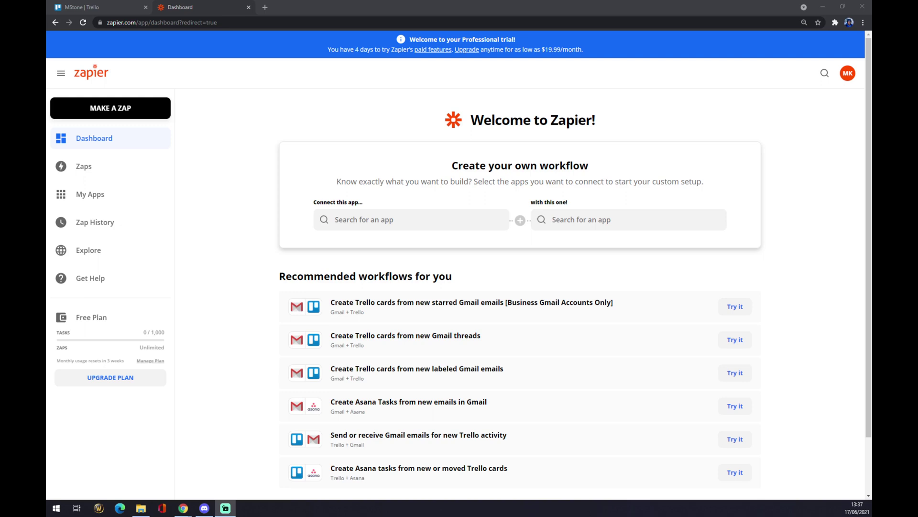
left_click(121, 7)
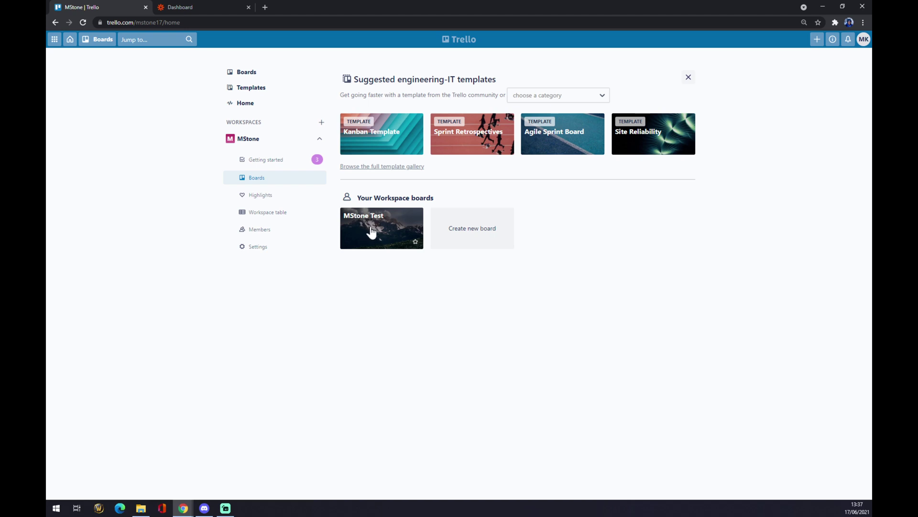
Open the MStone Test board and search its Power-Ups directory for 'calendar'
left_click(371, 233)
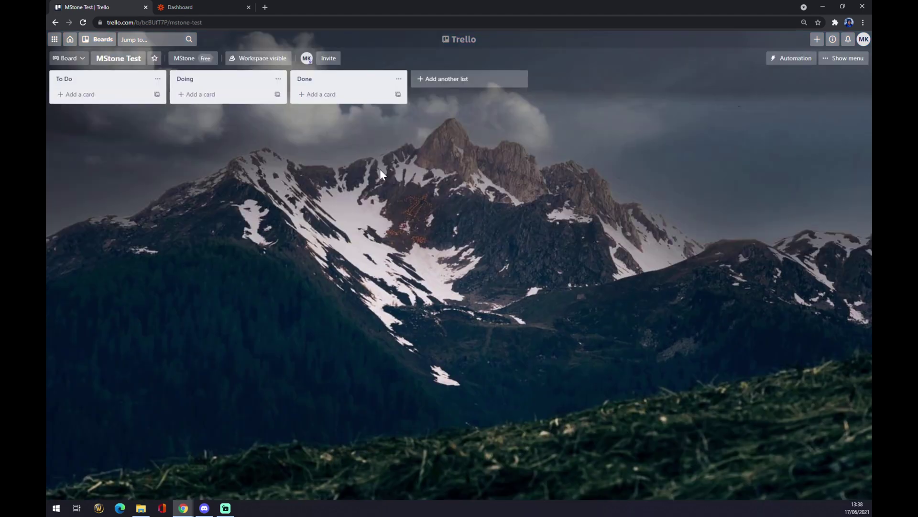
left_click(845, 65)
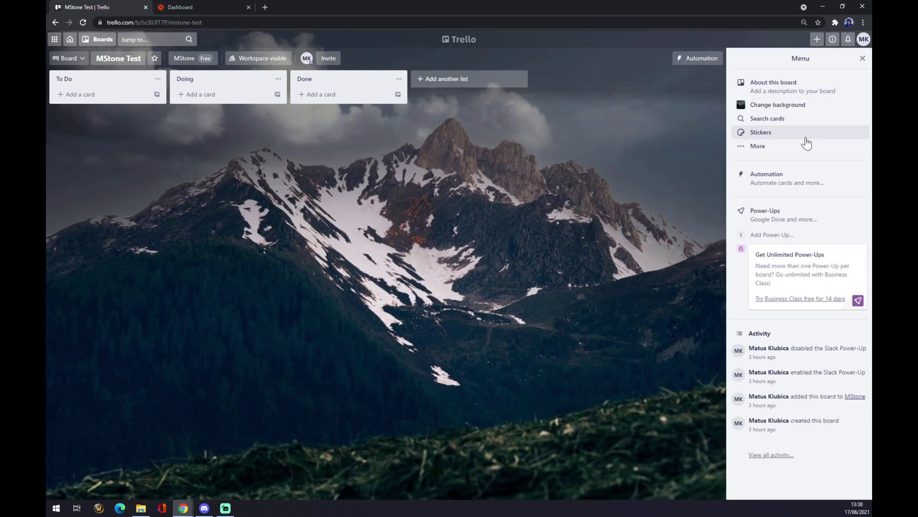
left_click(776, 220)
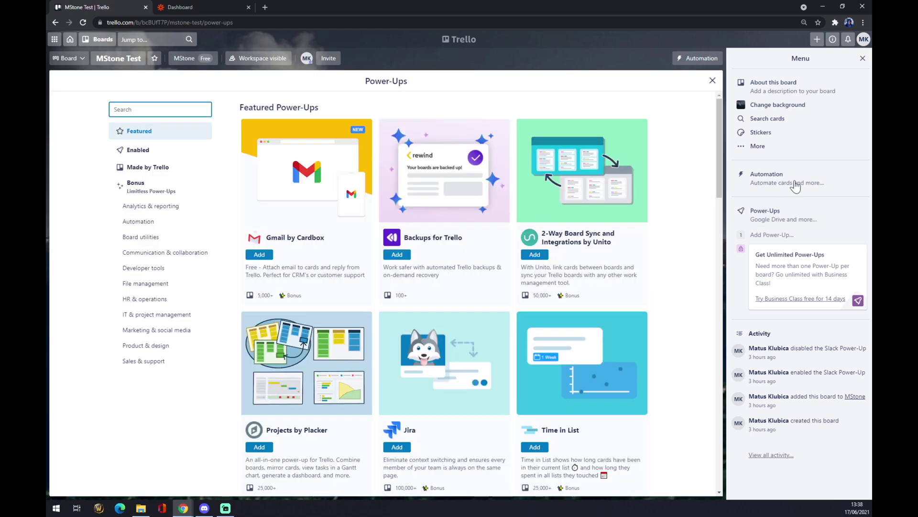
left_click(863, 59)
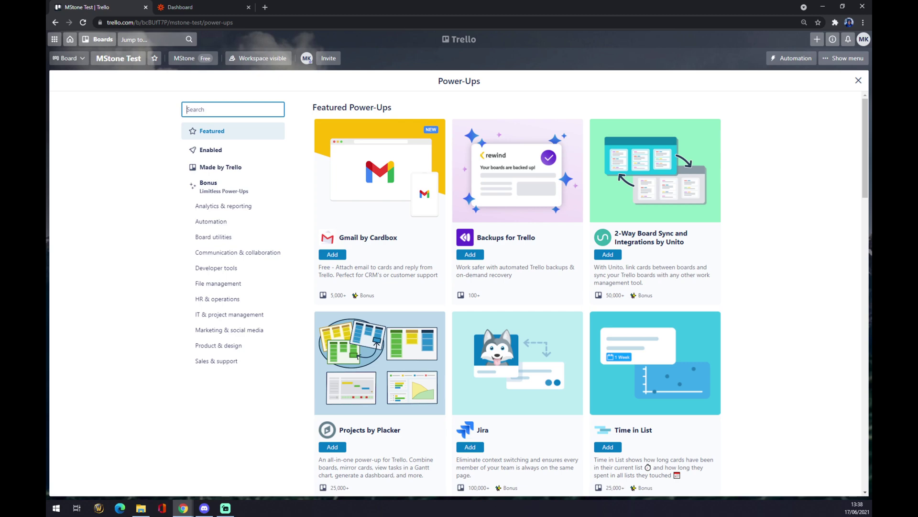
type("calendar")
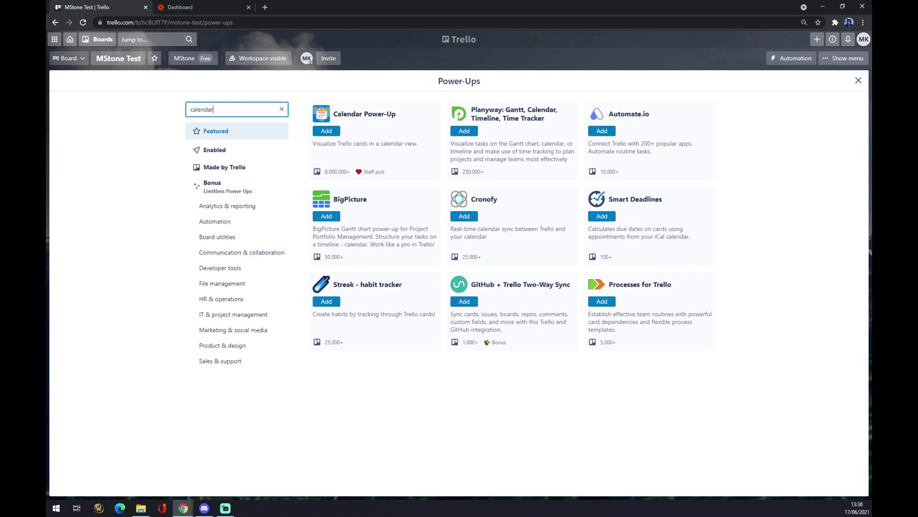
Switch from Trello back to the Zapier Dashboard browser tab
left_click(222, 5)
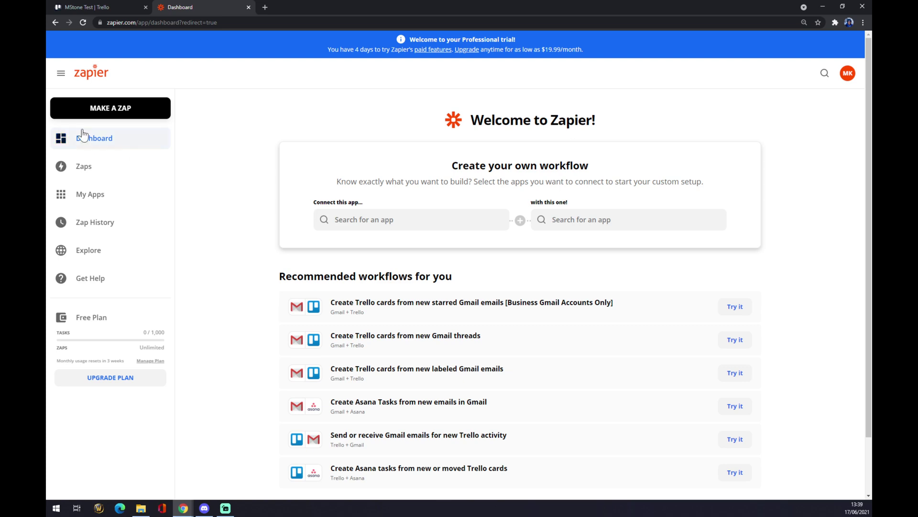
Create a new zap named 'Trello to Calendar' and get ready to search for its trigger app
left_click(126, 115)
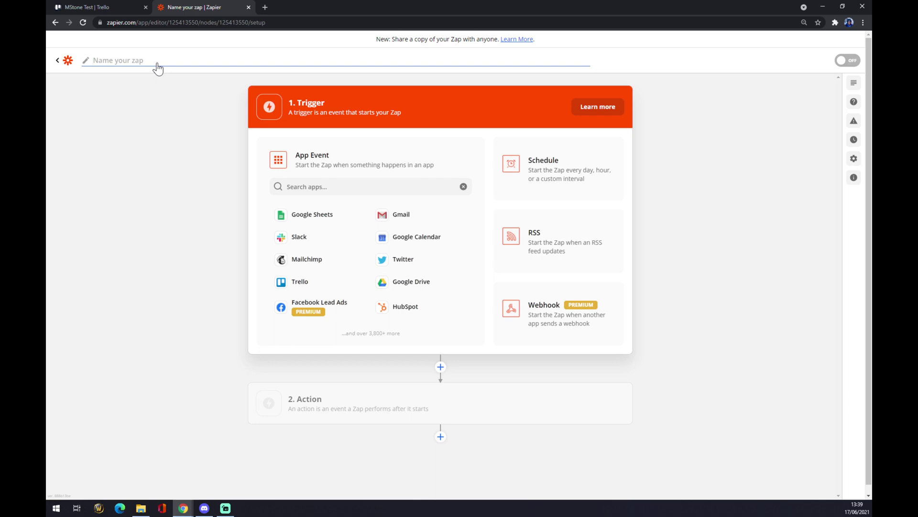
type("Trello to Calendar")
key("Return")
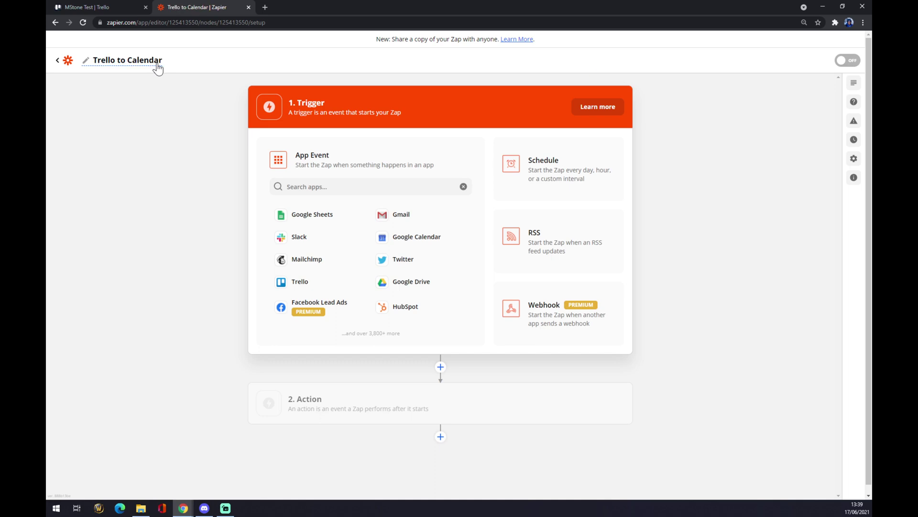
left_click(356, 187)
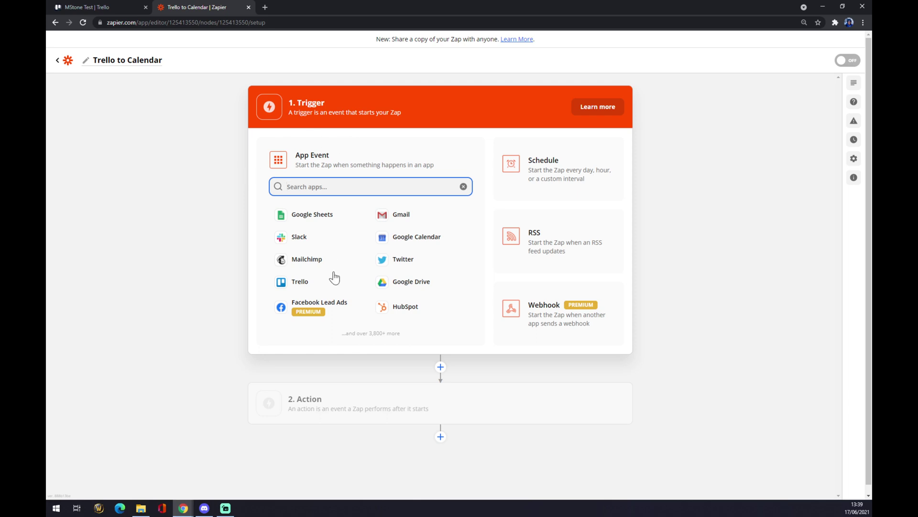
Set the trigger to Trello's New Member on Card event
type("tre")
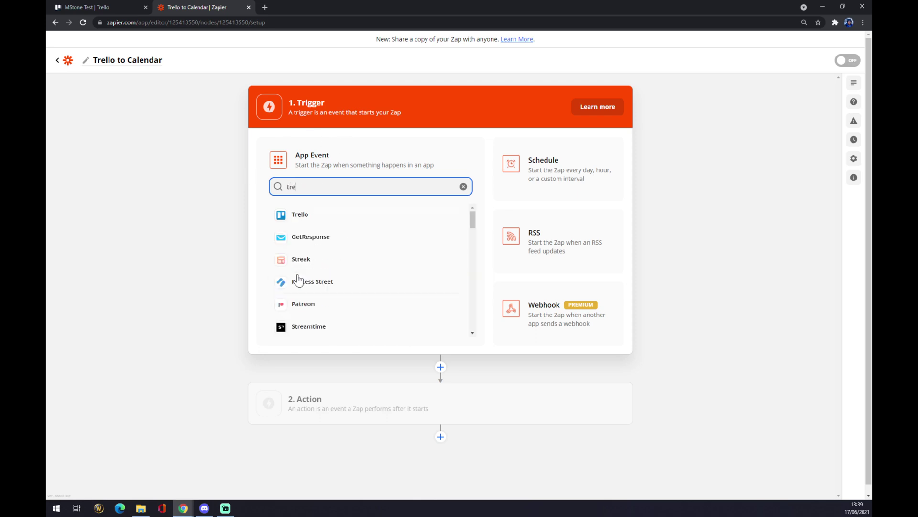
left_click(300, 216)
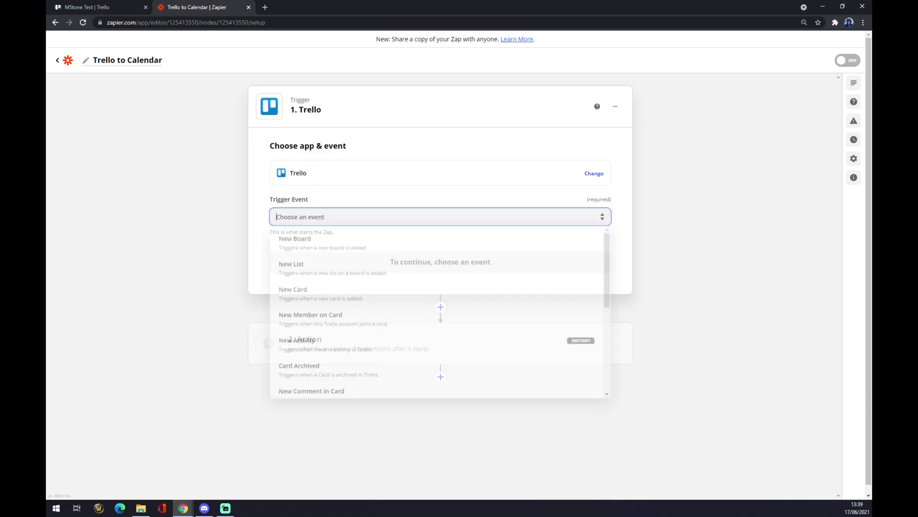
scroll(318, 275, "down", 4)
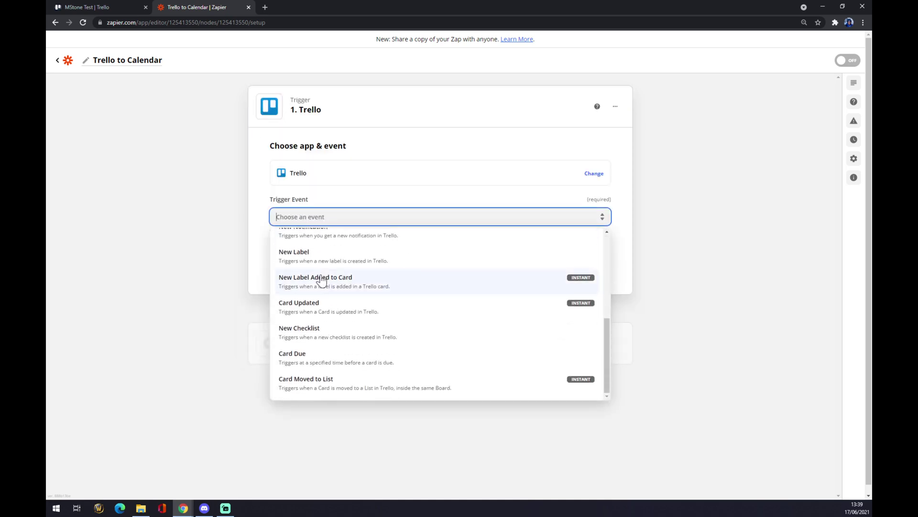
scroll(352, 333, "up", 5)
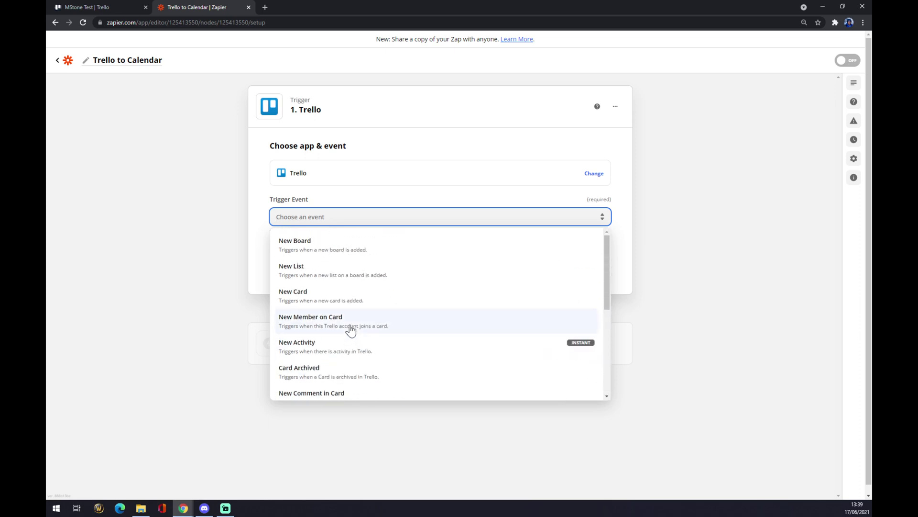
left_click(332, 325)
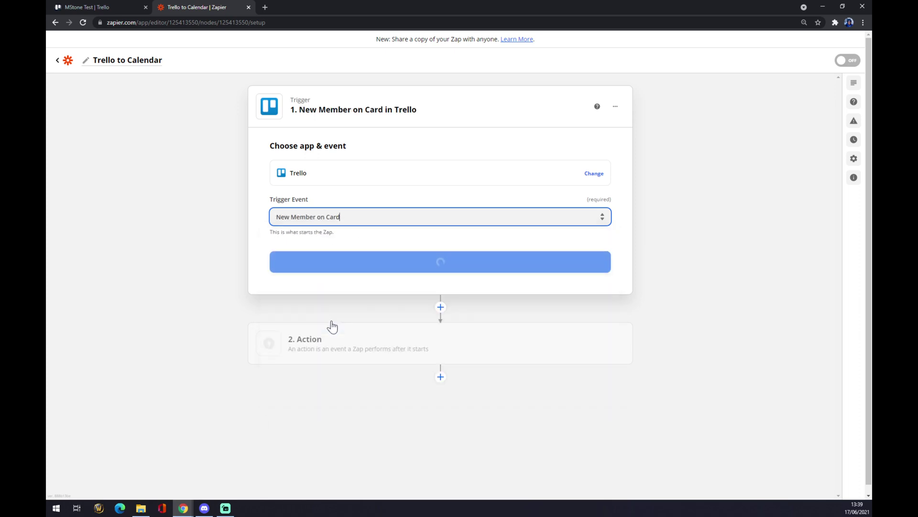
left_click(335, 269)
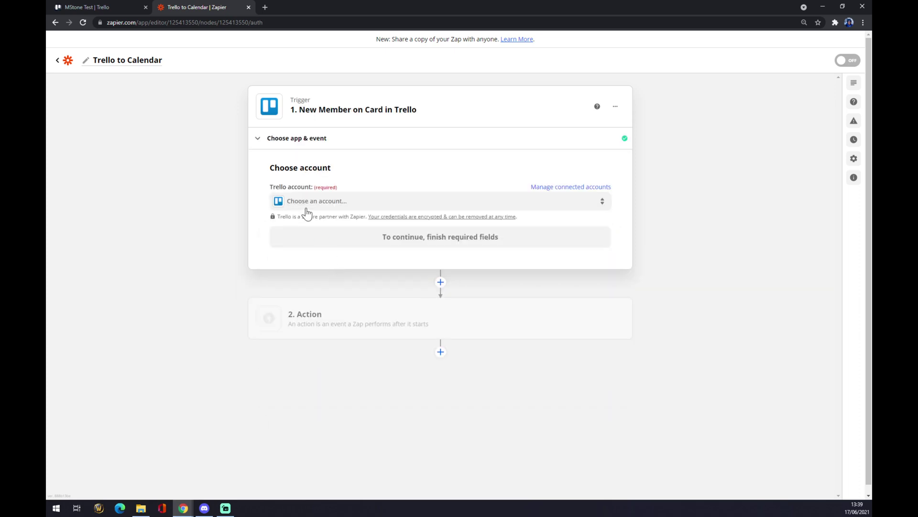
Connect the Trello account to the trigger
left_click(304, 205)
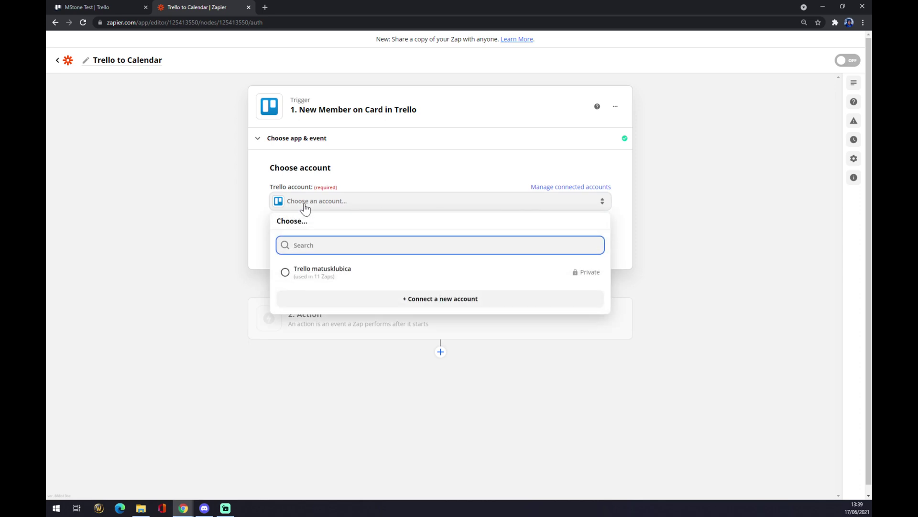
left_click(316, 279)
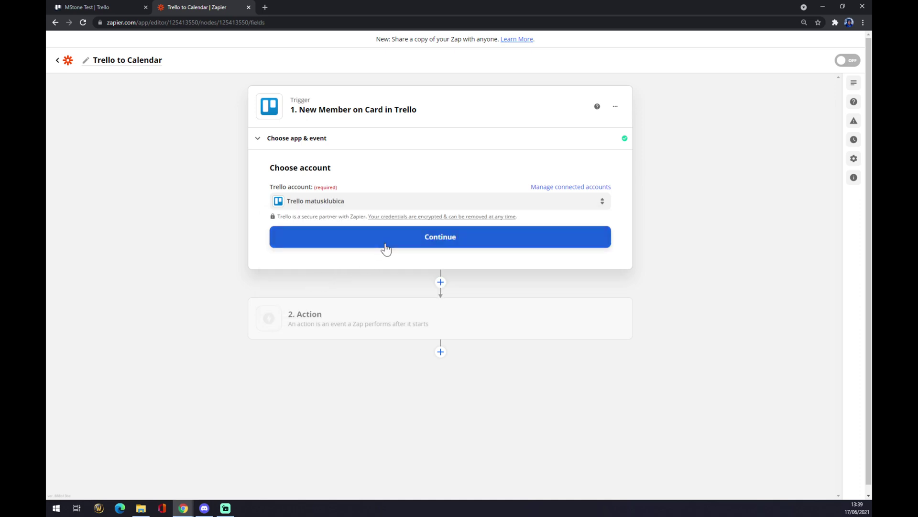
left_click(386, 247)
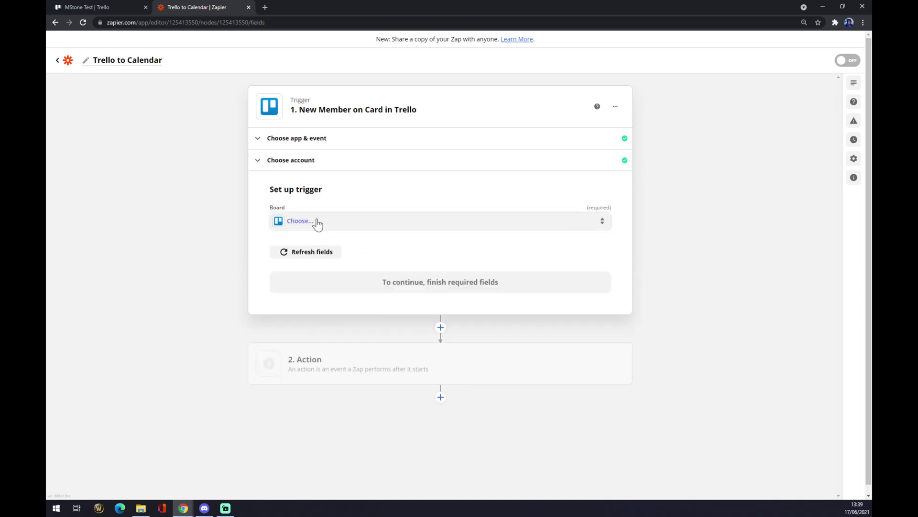
Set the trigger board to MStone Test and move on to the action step
left_click(317, 223)
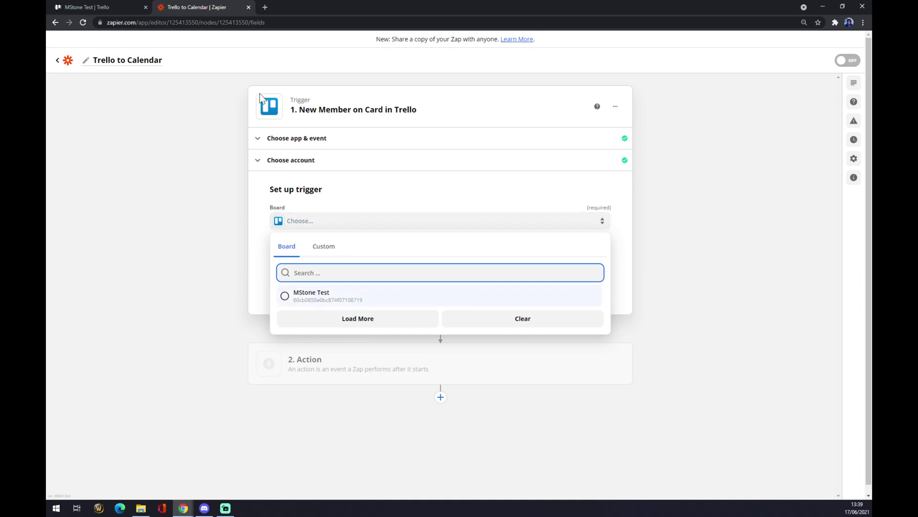
left_click(139, 4)
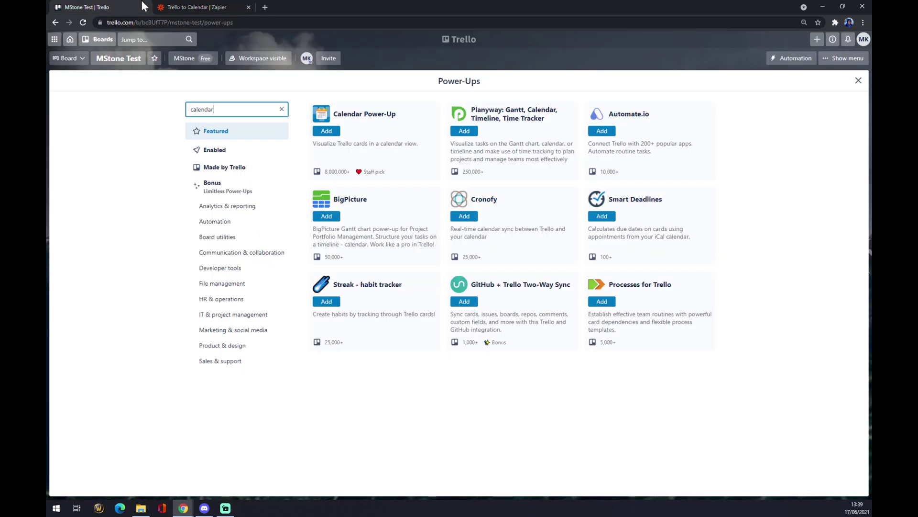
left_click(70, 39)
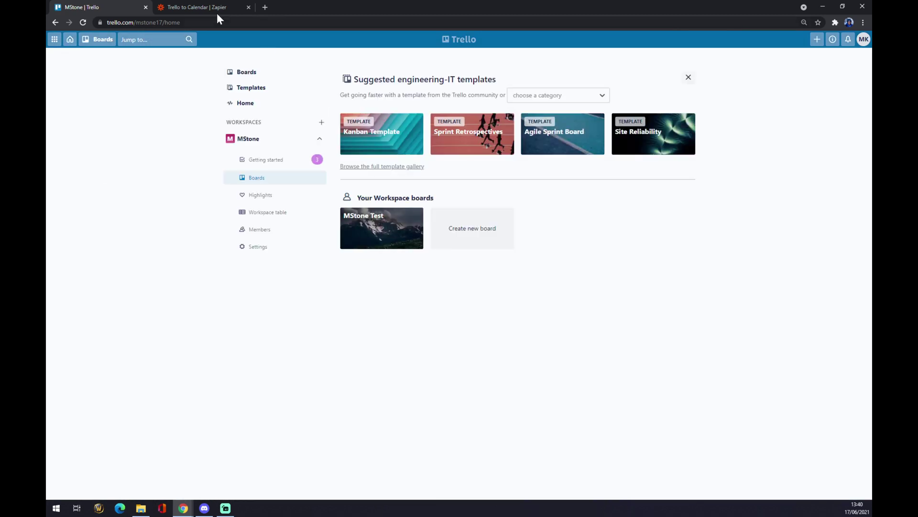
left_click(200, 5)
left_click(317, 223)
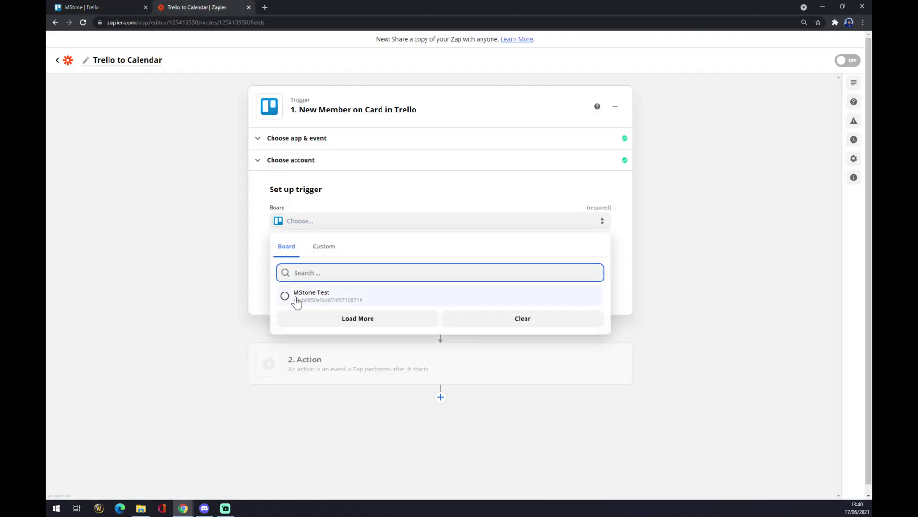
left_click(296, 296)
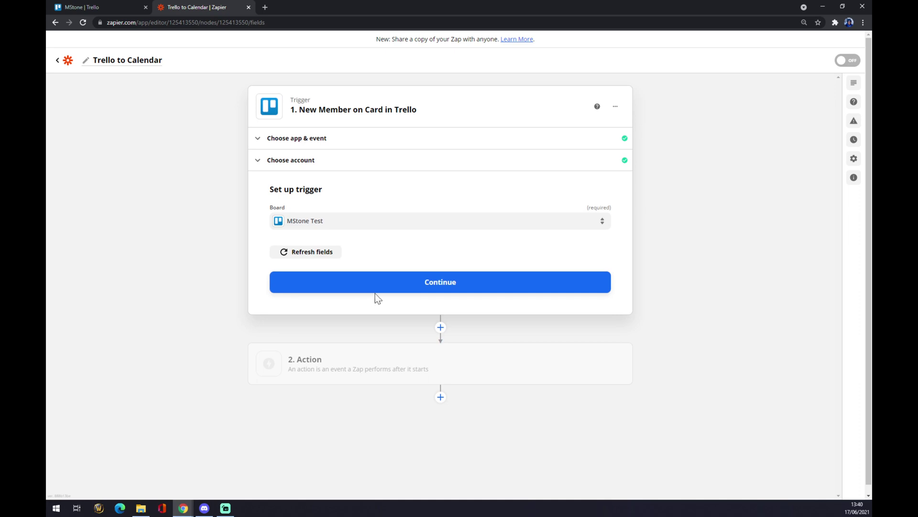
left_click(375, 290)
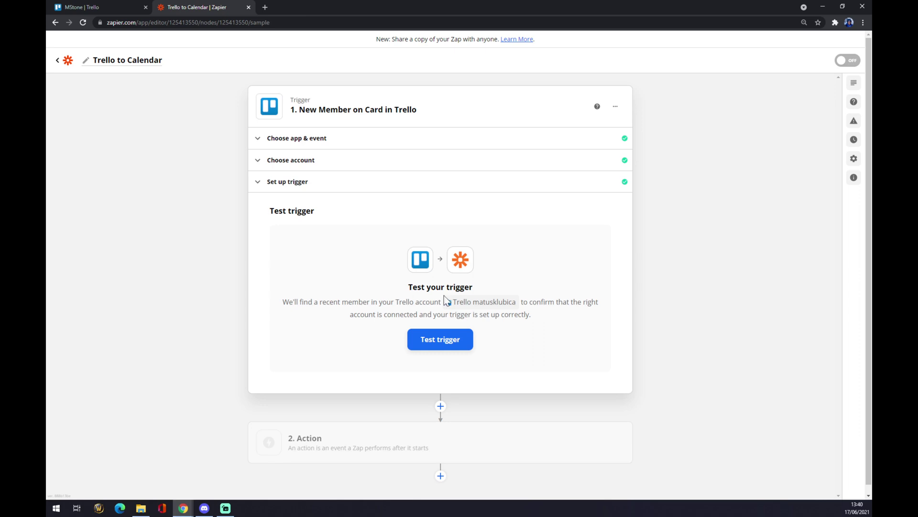
left_click(356, 440)
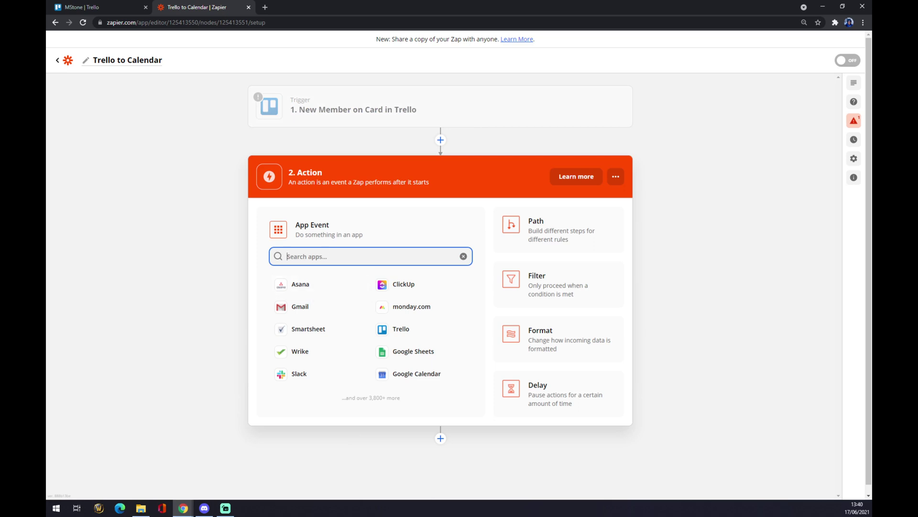
Set the action to Google Calendar's Update Event and continue to the account step
type("calen")
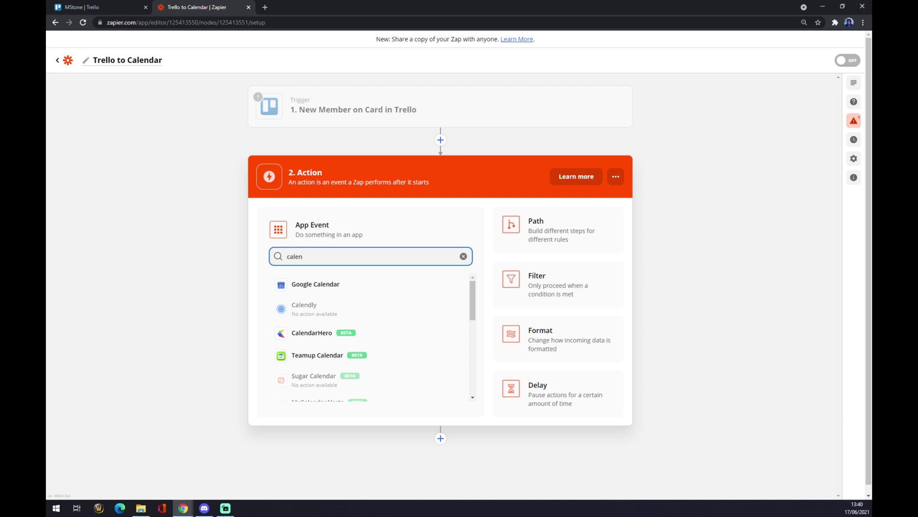
left_click(325, 287)
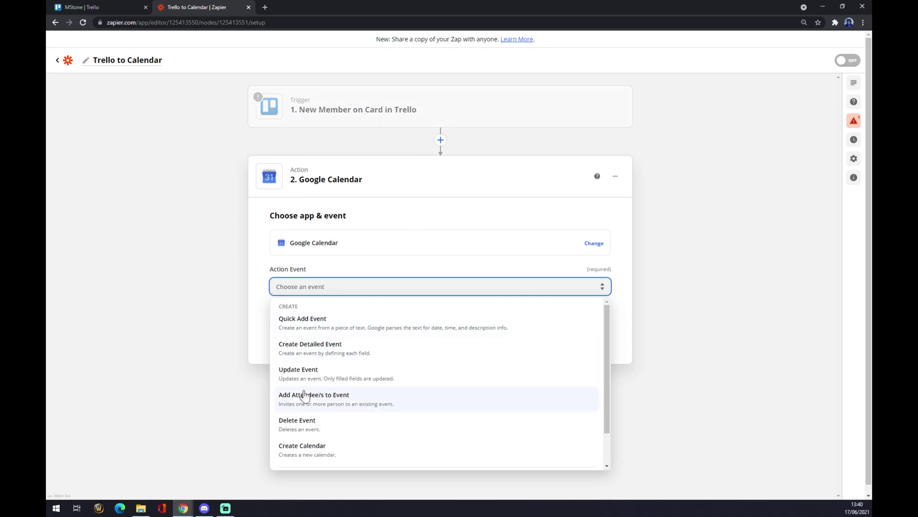
left_click(324, 380)
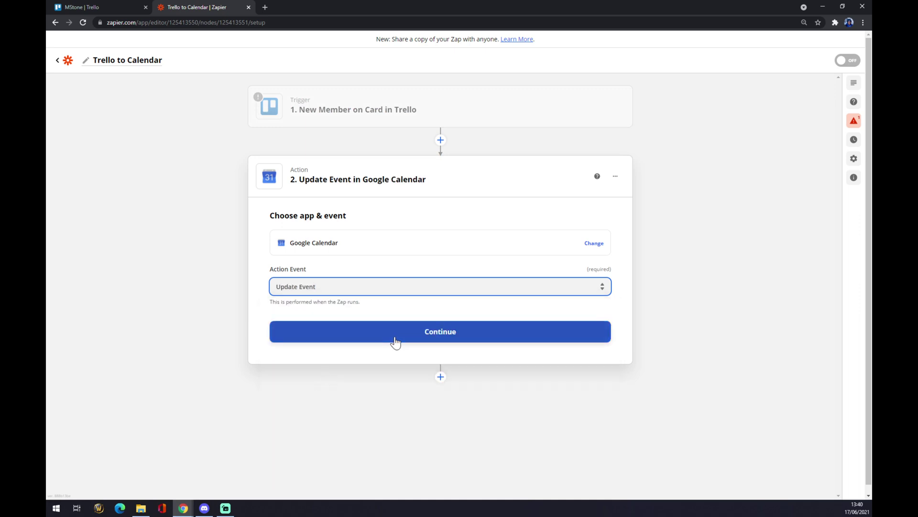
left_click(394, 339)
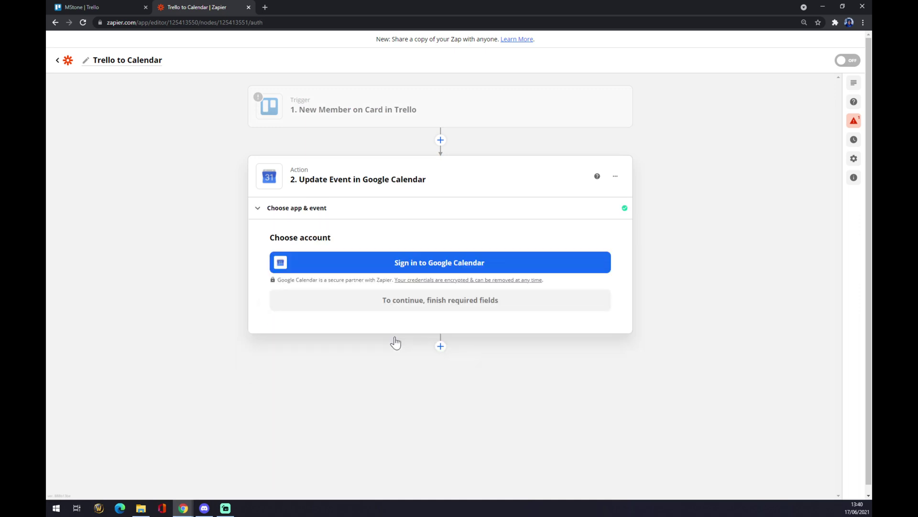